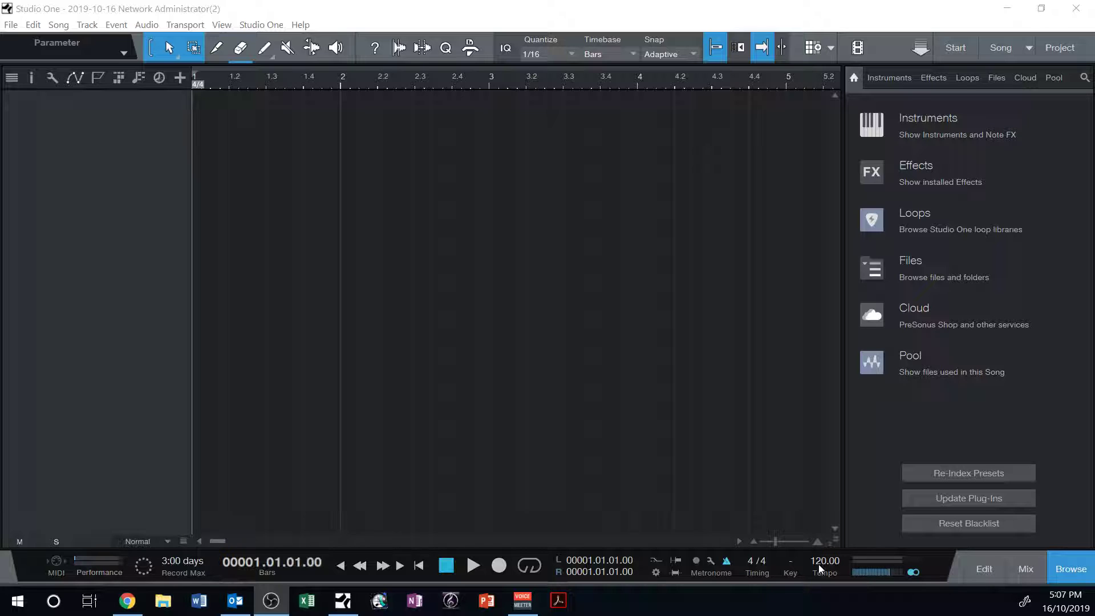
# - Enter a song tempo of 167 BPM, then drag the Tempo field to lower it
pyautogui.doubleClick(825, 562)
pyautogui.write('167')
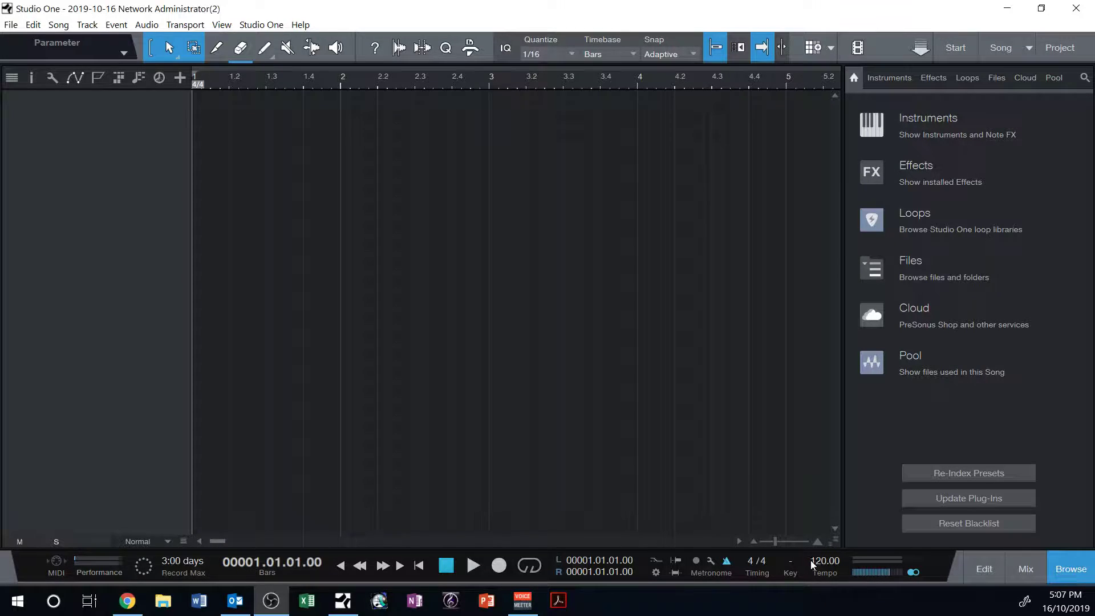
pyautogui.press('Return')
pyautogui.moveTo(825, 561)
pyautogui.mouseDown()
pyautogui.moveTo(732, 559)
pyautogui.moveTo(860, 562)
pyautogui.moveTo(830, 563)
pyautogui.mouseUp()
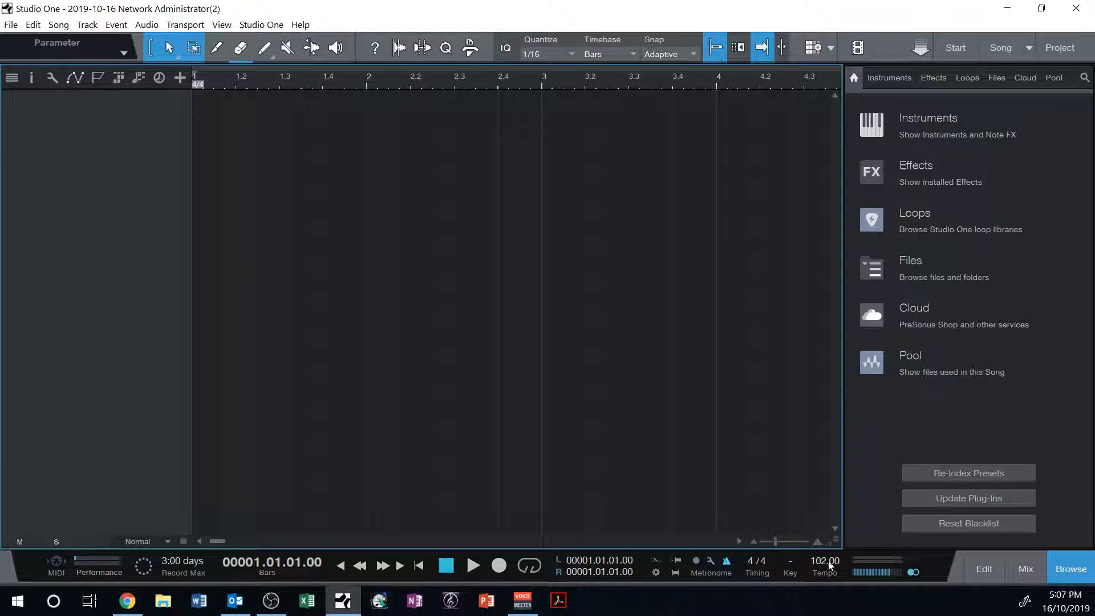
# - Replace the tempo value with 60 BPM
pyautogui.doubleClick(829, 565)
pyautogui.press('BackSpace')
pyautogui.write('60')
pyautogui.press('Return')
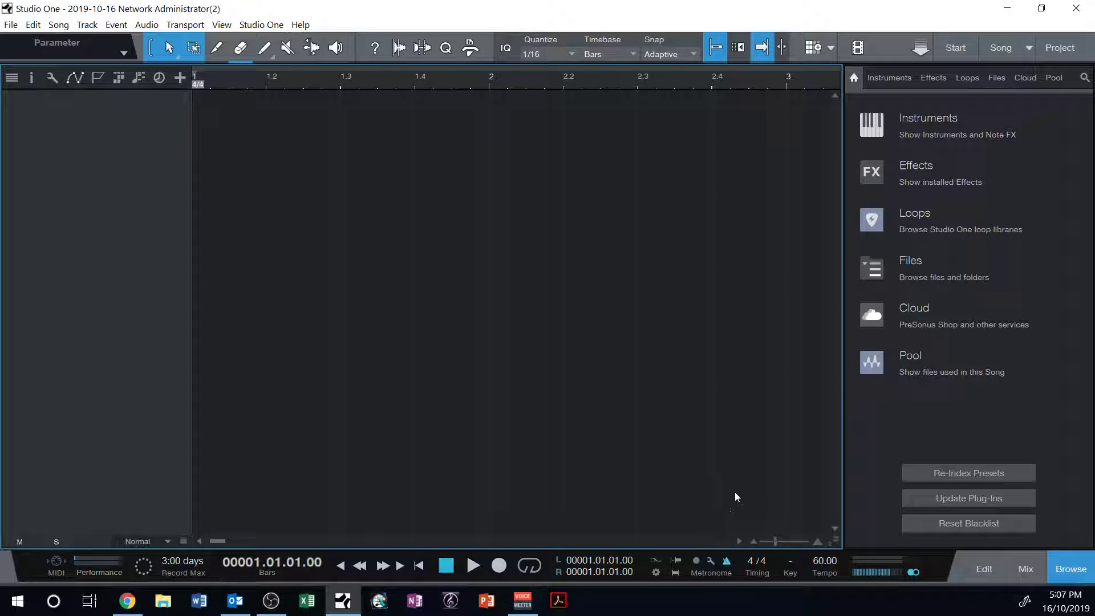
# - Tap in a tempo near 104, scroll it to 103 BPM, and toggle the metronome on
pyautogui.scroll(7, 822, 561)
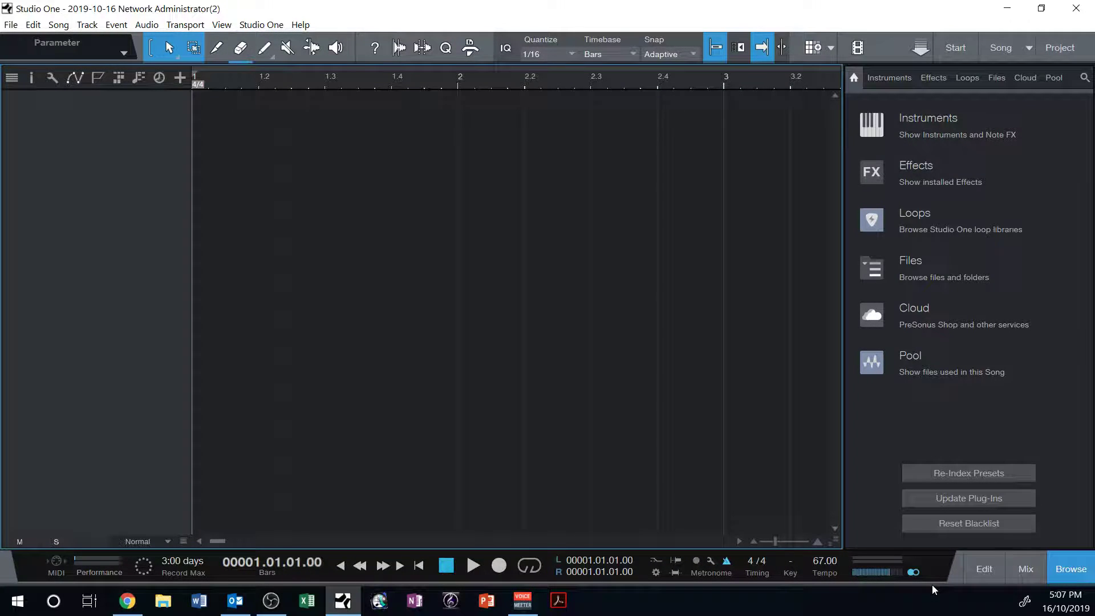
pyautogui.doubleClick(823, 572)
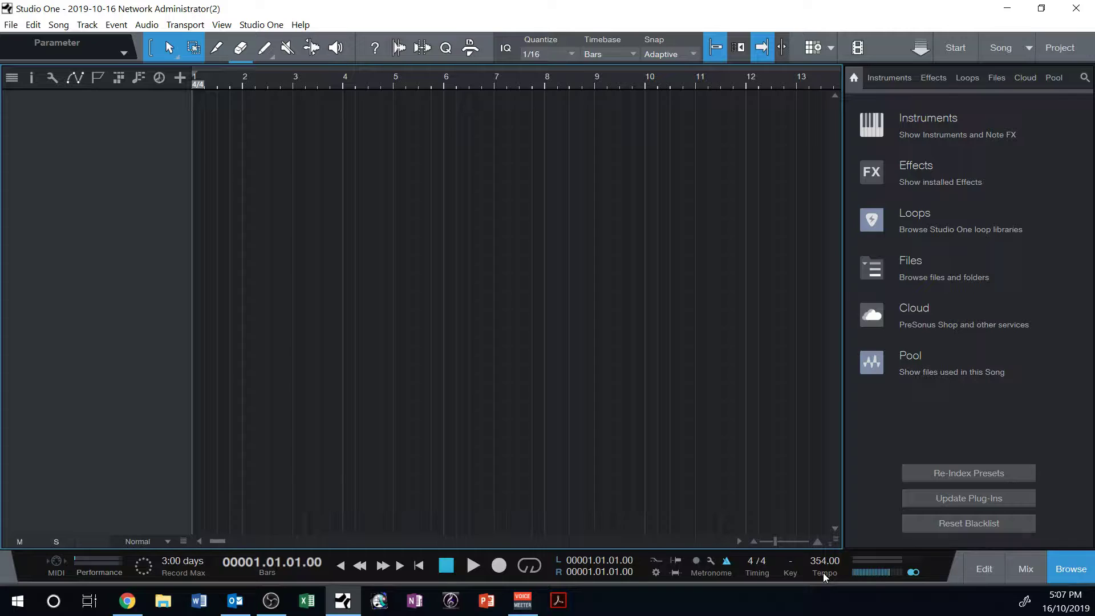
pyautogui.click(823, 572)
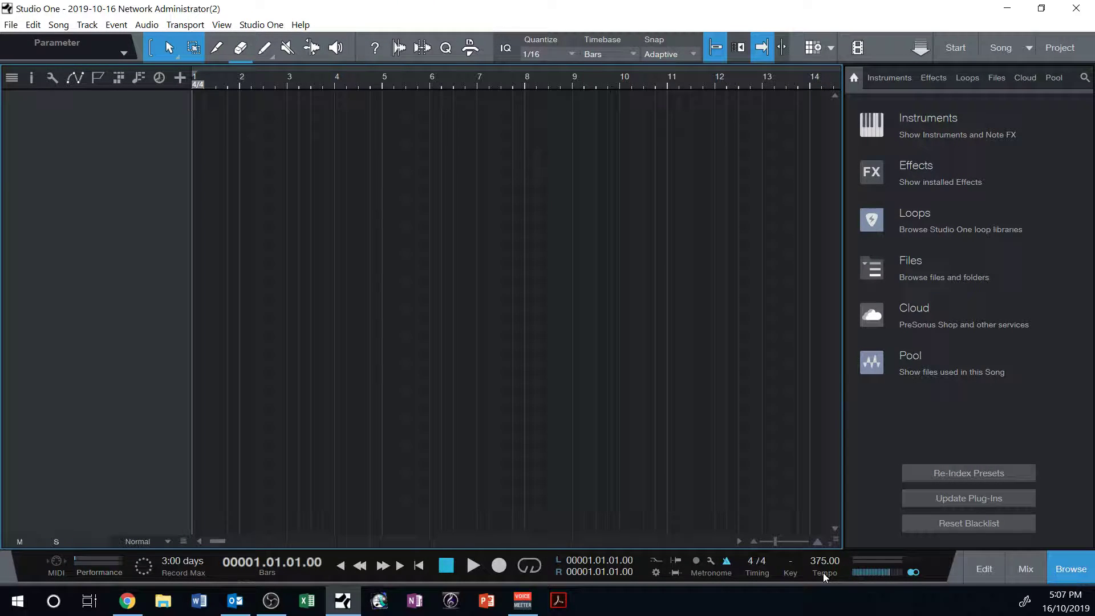
pyautogui.click(823, 573)
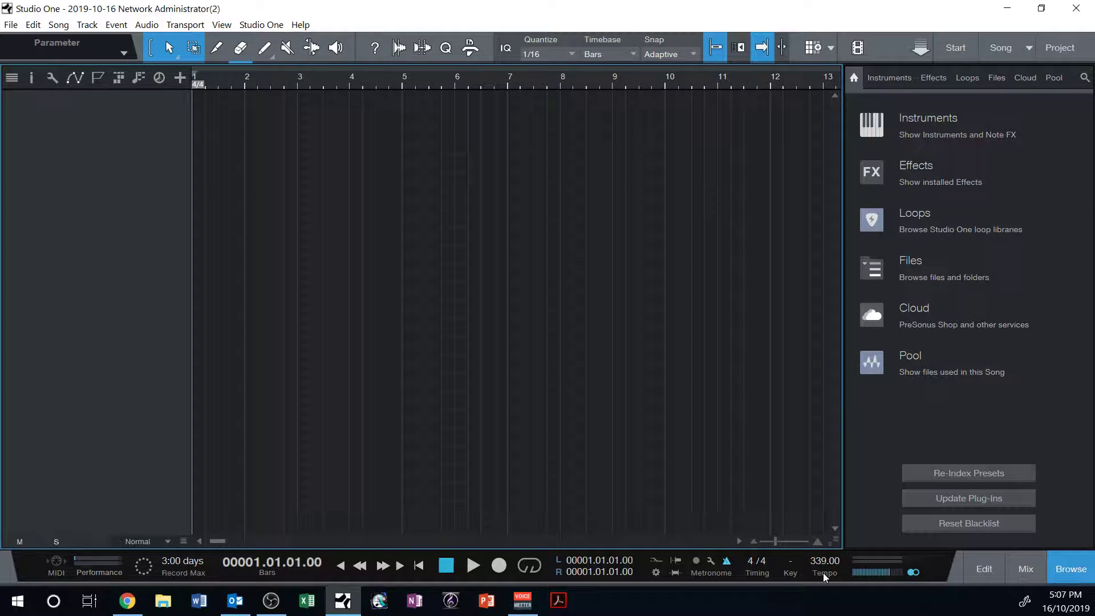
pyautogui.click(824, 573)
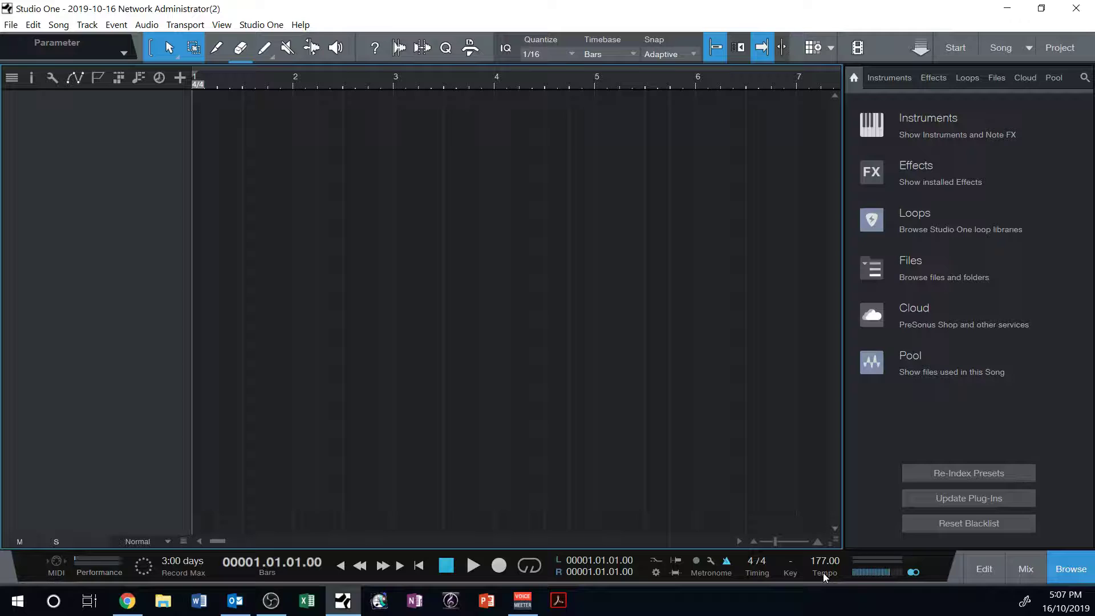
pyautogui.click(823, 573)
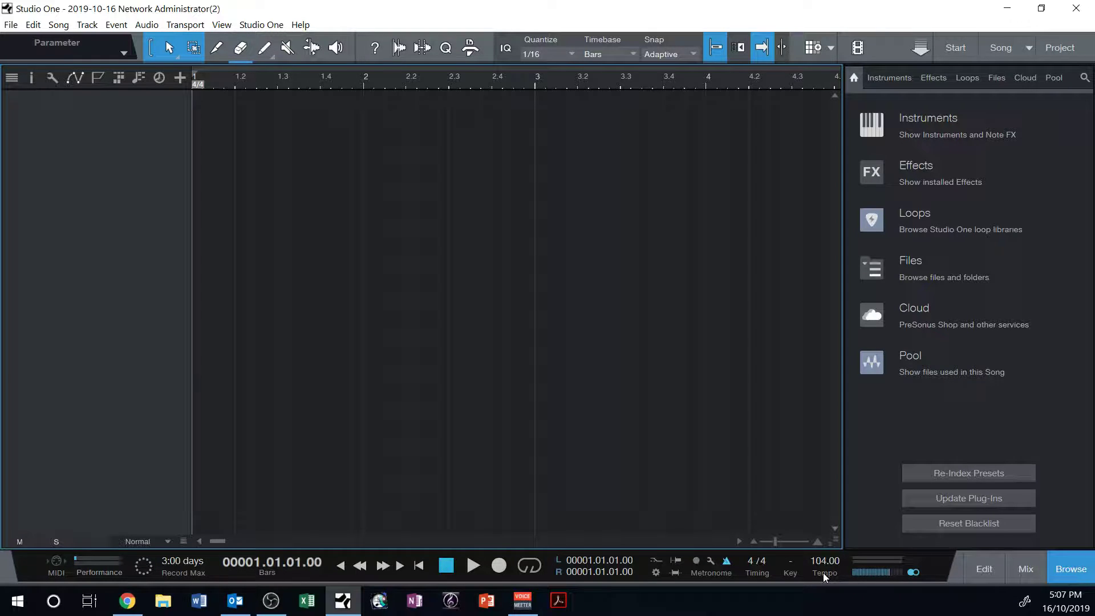
pyautogui.scroll(-1, 827, 571)
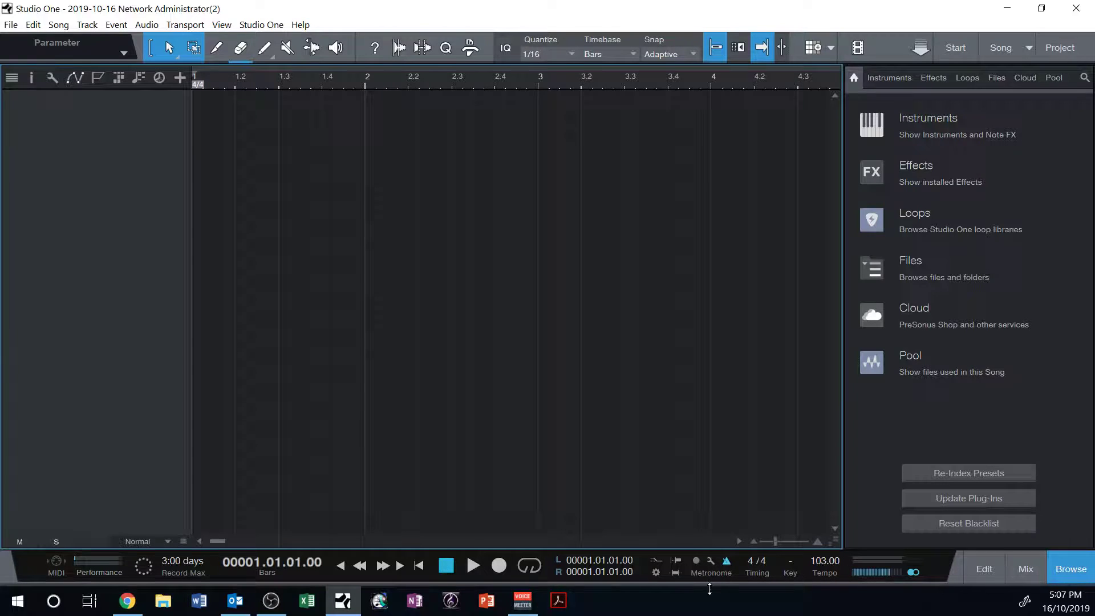
pyautogui.click(727, 561)
# - Open Metronome Setup from the wrench icon and move it to the screen centre
pyautogui.click(711, 562)
pyautogui.moveTo(707, 481); pyautogui.dragTo(565, 129)
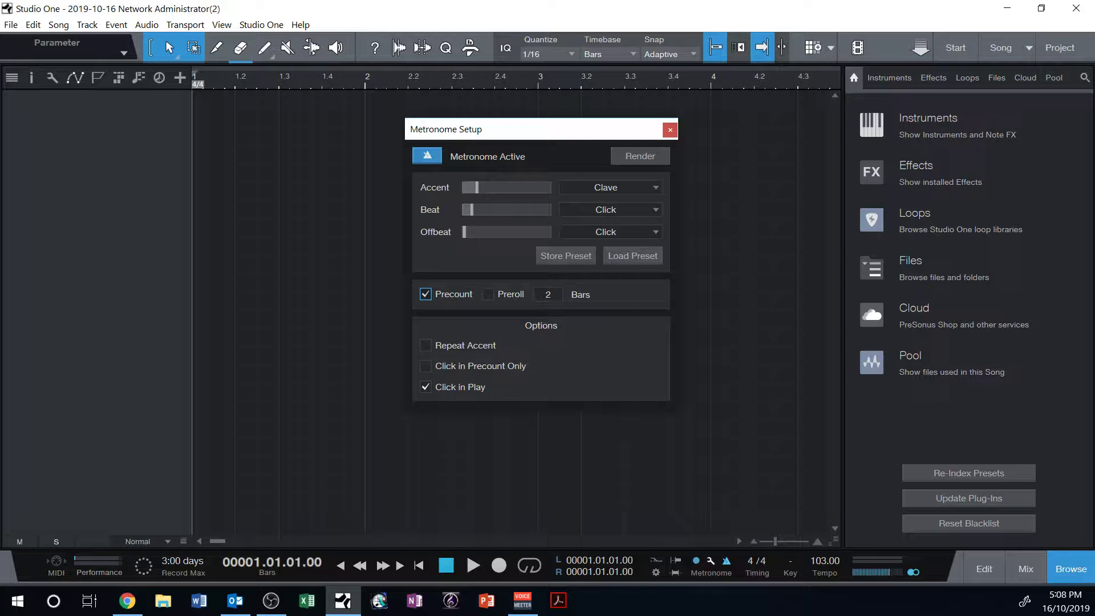
# - Make two test recordings with the 2-bar precount, stopping each one
pyautogui.click(500, 566)
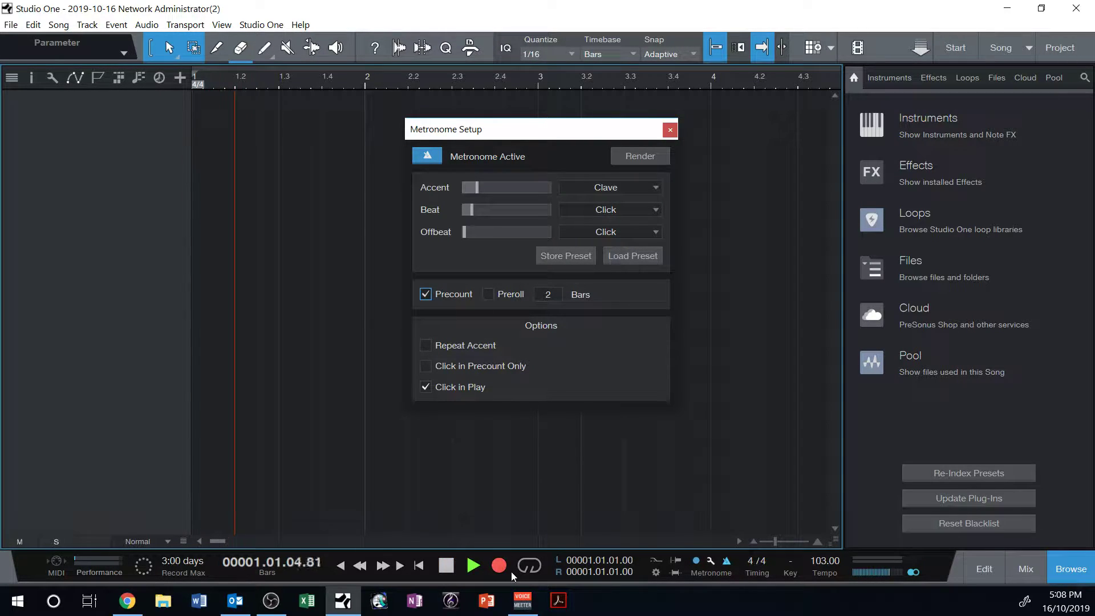
pyautogui.click(453, 566)
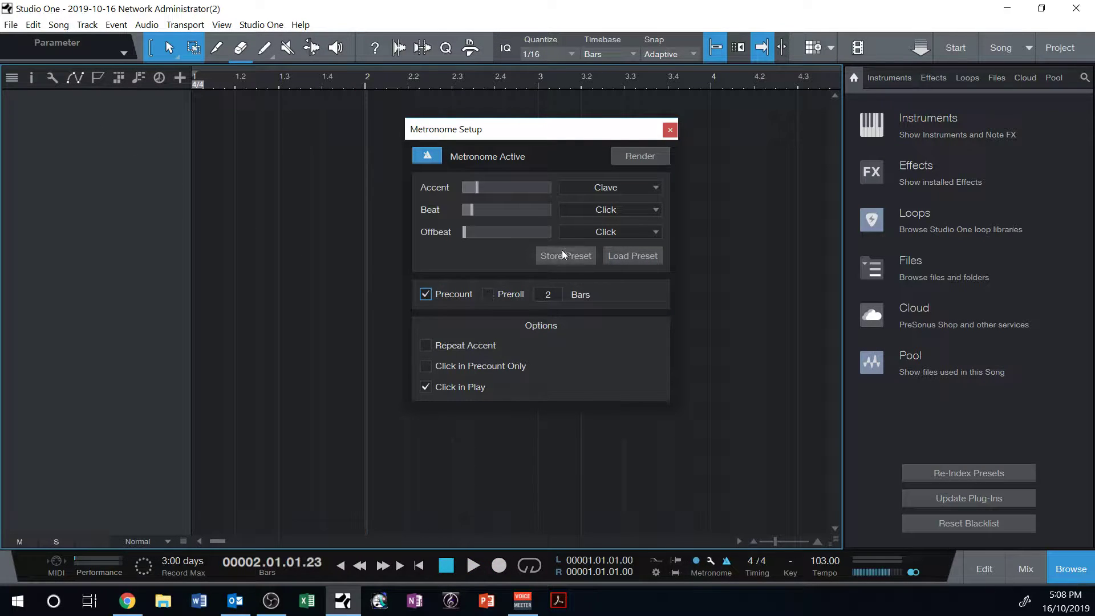
pyautogui.click(506, 566)
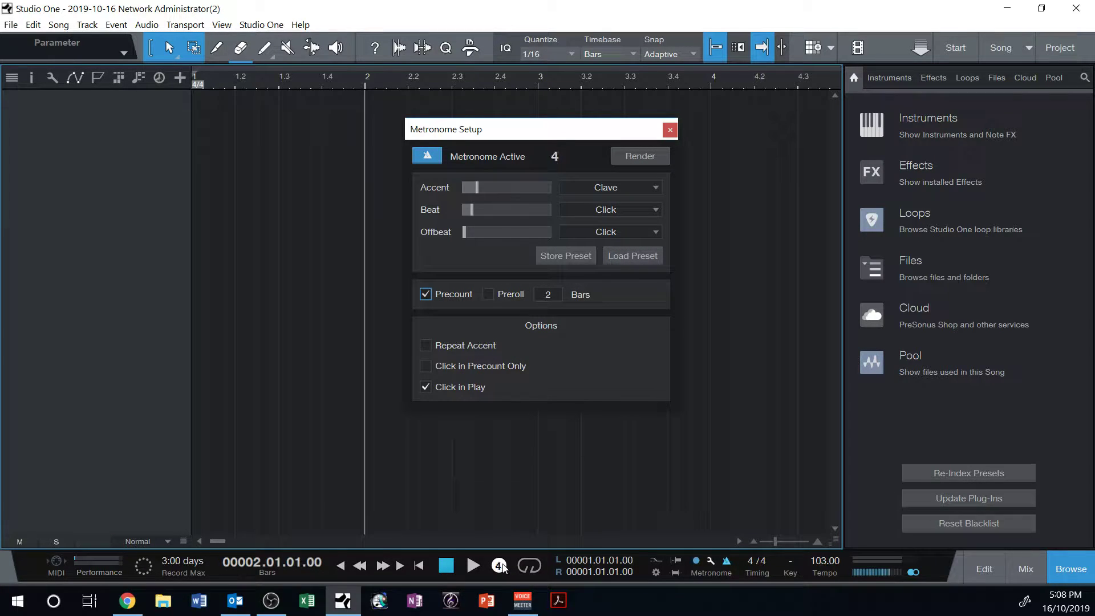
pyautogui.click(448, 565)
# - Close Metronome Setup and drag PreSonus Impact from Instruments into the arrangement as a new track
pyautogui.click(670, 131)
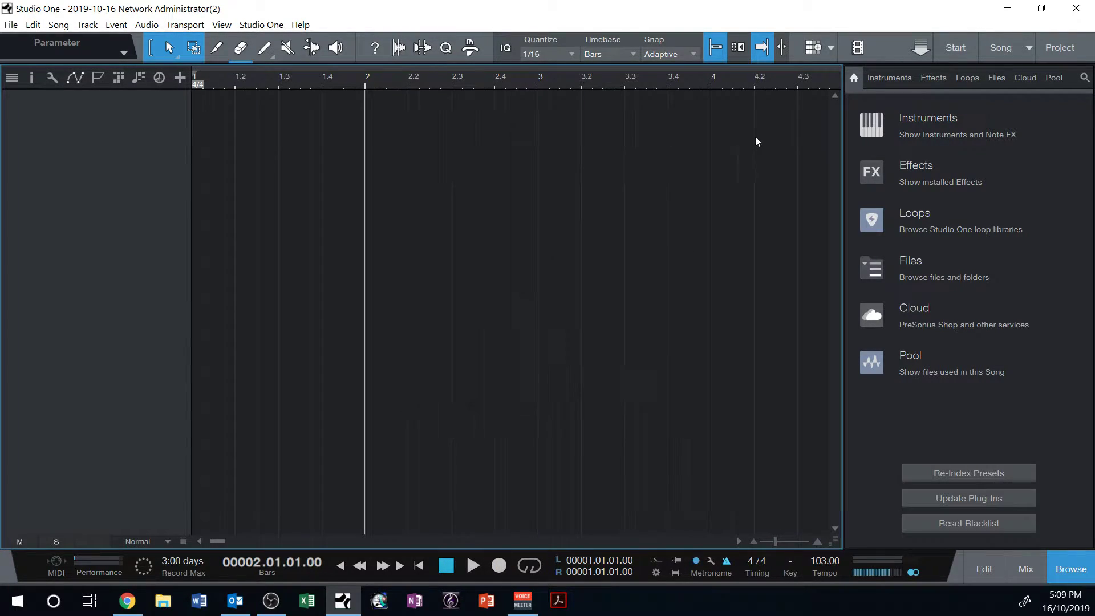
pyautogui.click(926, 123)
pyautogui.click(897, 211)
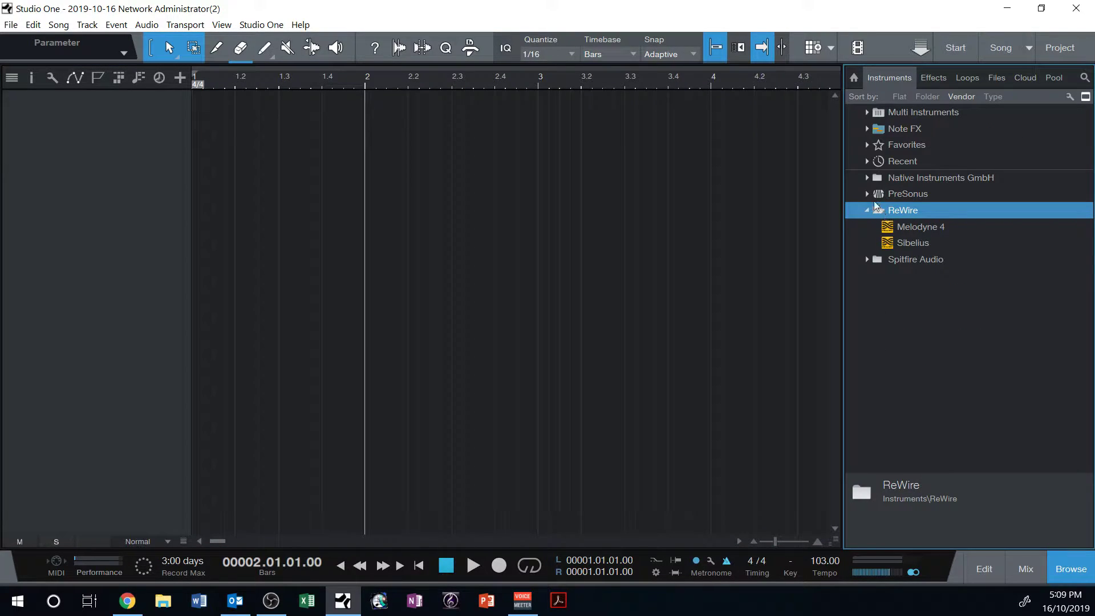
pyautogui.click(883, 195)
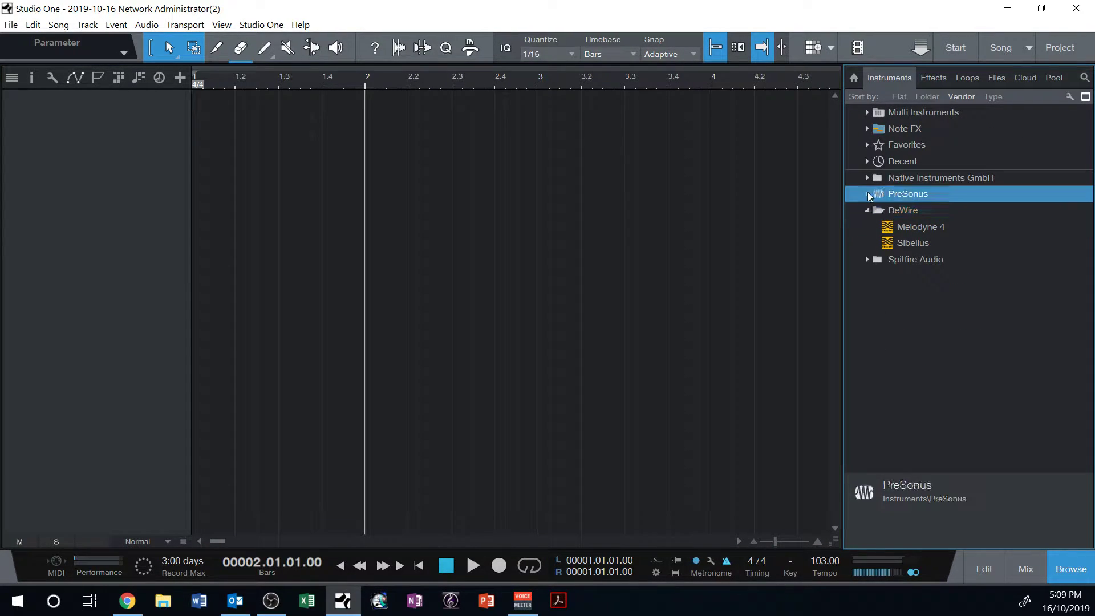
pyautogui.click(867, 194)
pyautogui.click(939, 261)
pyautogui.moveTo(939, 261); pyautogui.dragTo(232, 117)
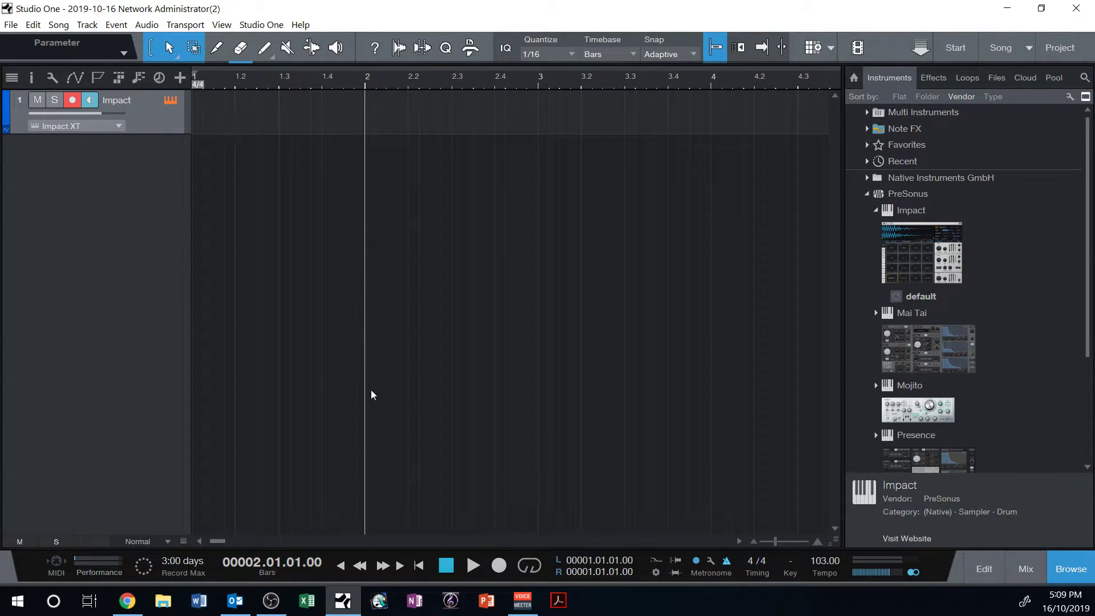
# - Record on the Impact track from the song start with count-in, then stop
pyautogui.click(419, 565)
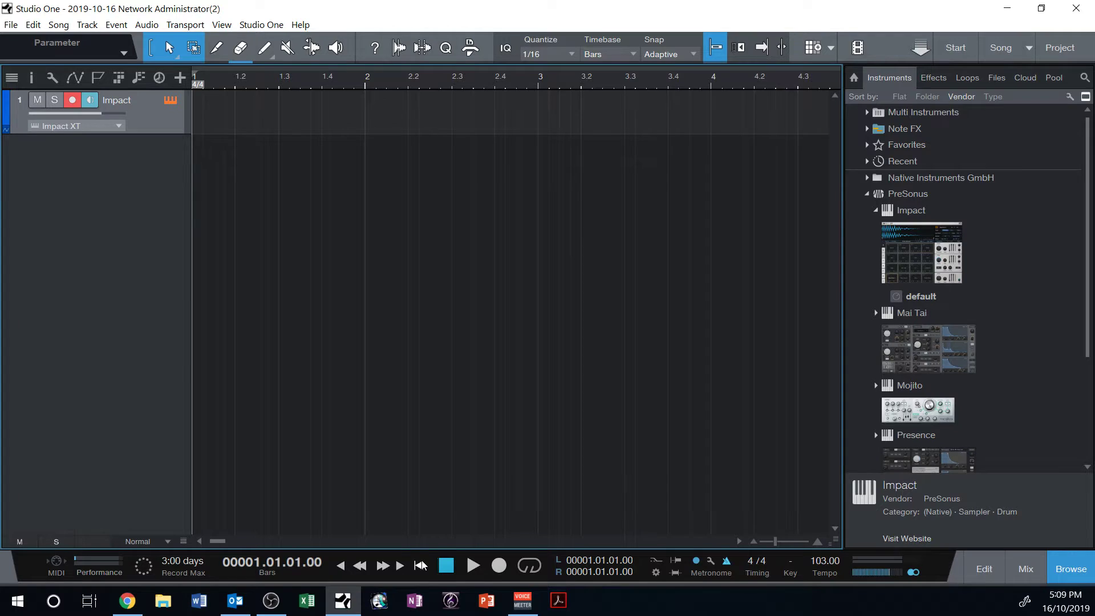
pyautogui.click(499, 566)
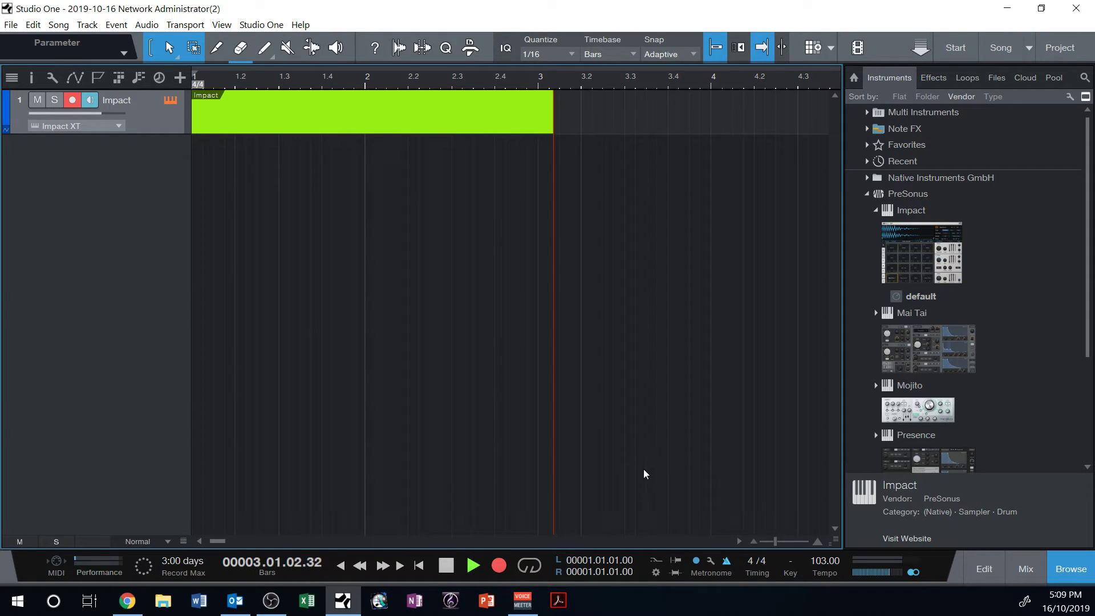
pyautogui.press('space')
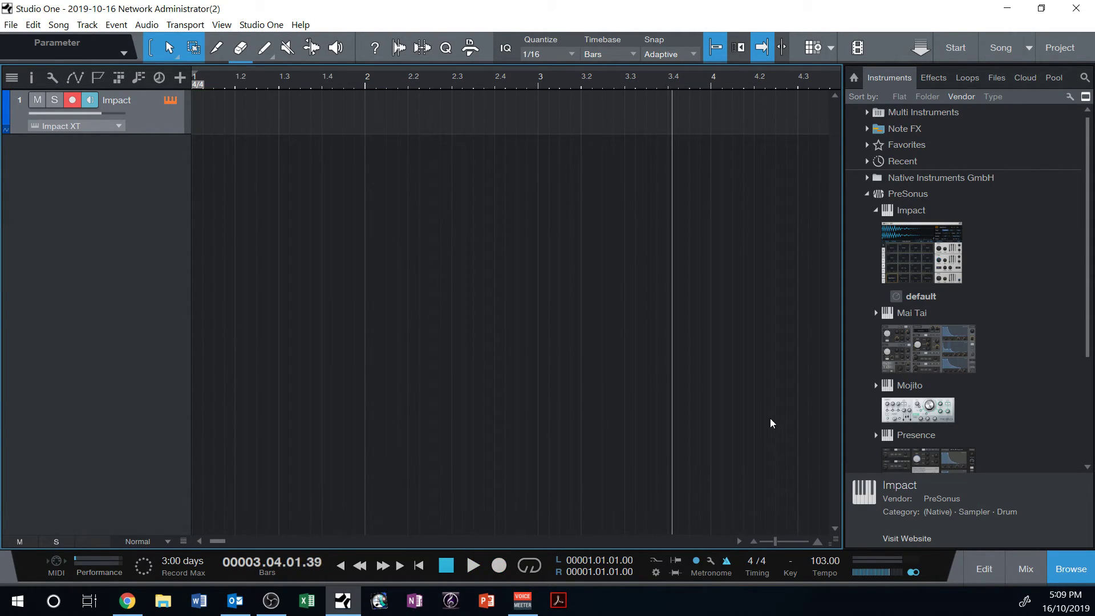